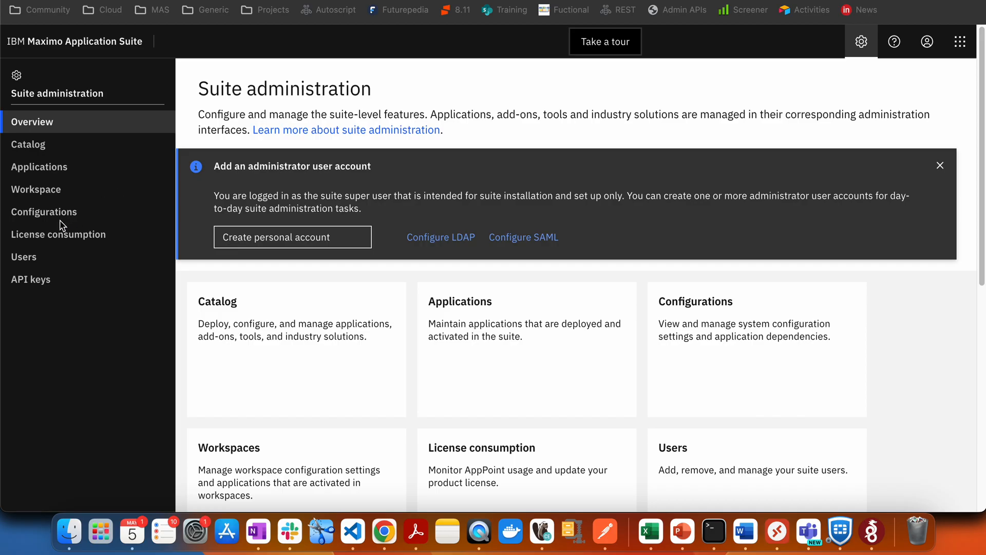
Open User management from the Suite administration sidebar.
click(35, 252)
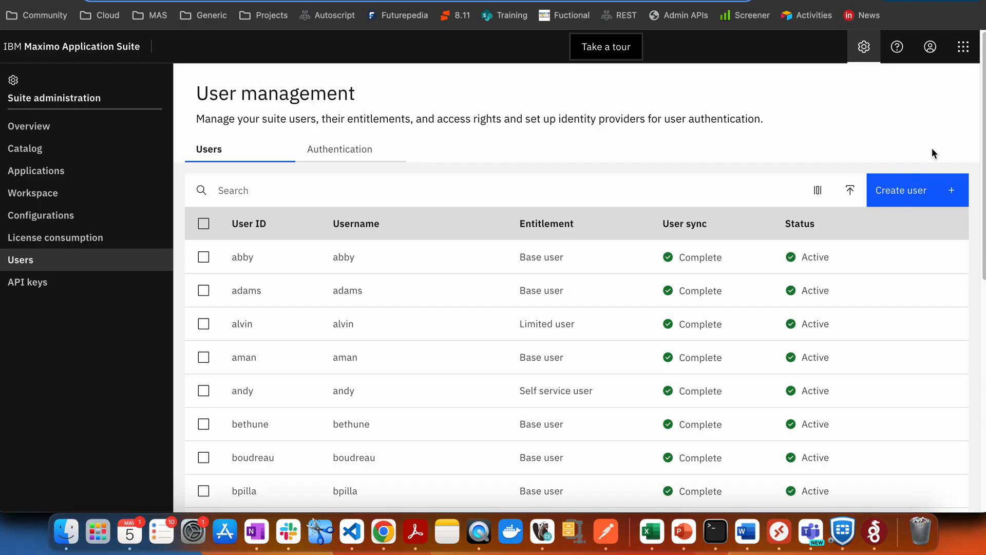
Start a new user and enter its display name, user ID and primary e-mail address.
click(953, 193)
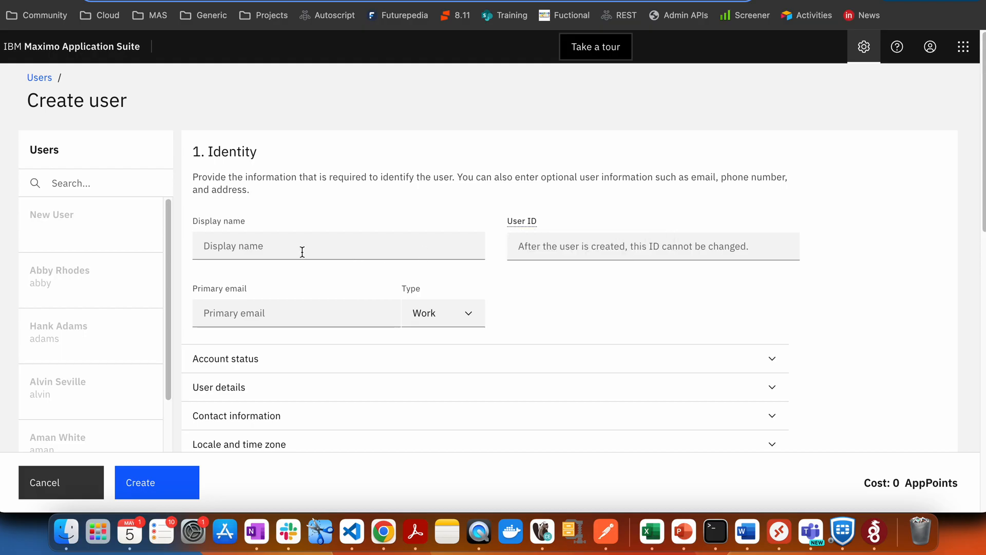
click(294, 247)
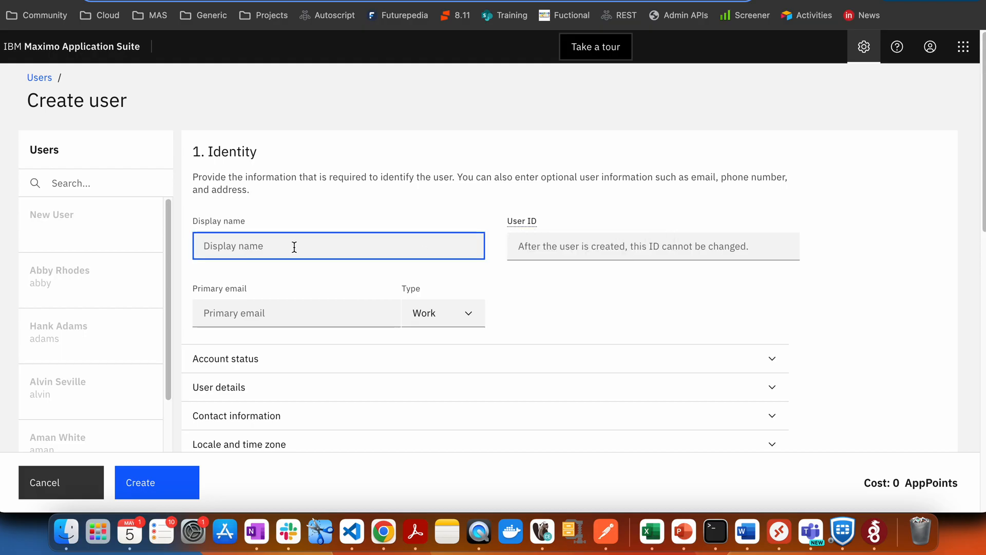
text(Prashant)
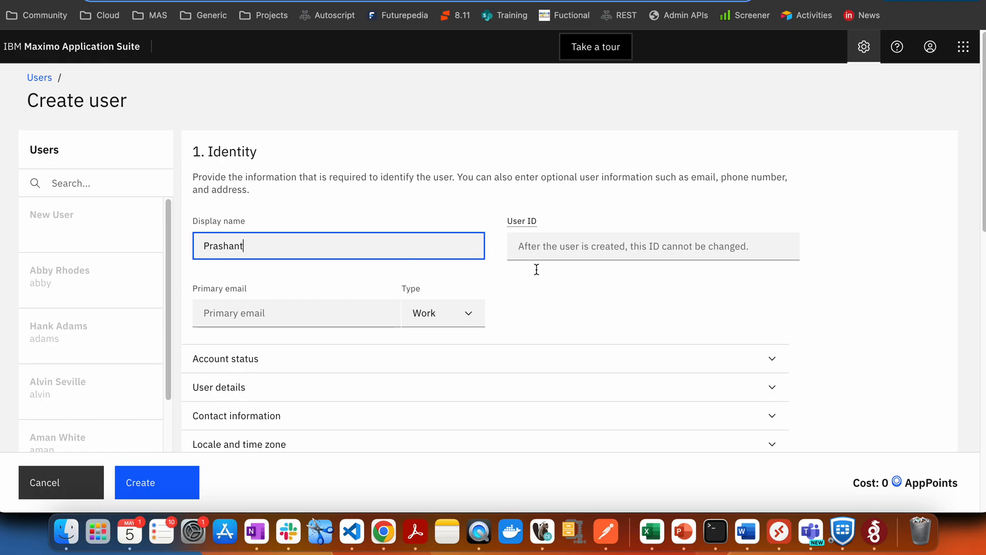
click(588, 249)
text(Pr)
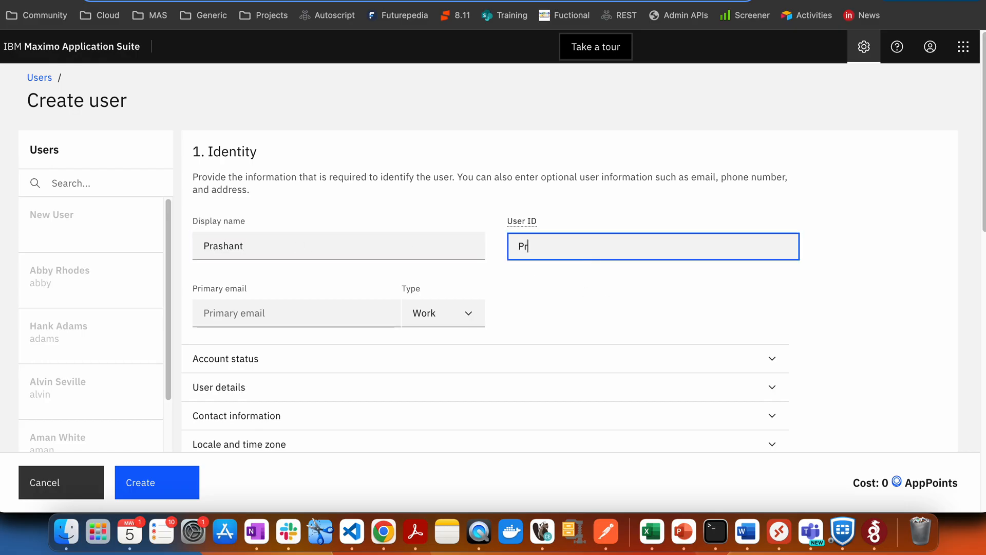
text(ash)
key(BackSpace)
key(BackSpace)
key(BackSpace)
key(BackSpace)
key(BackSpace)
text(Prashant)
click(308, 310)
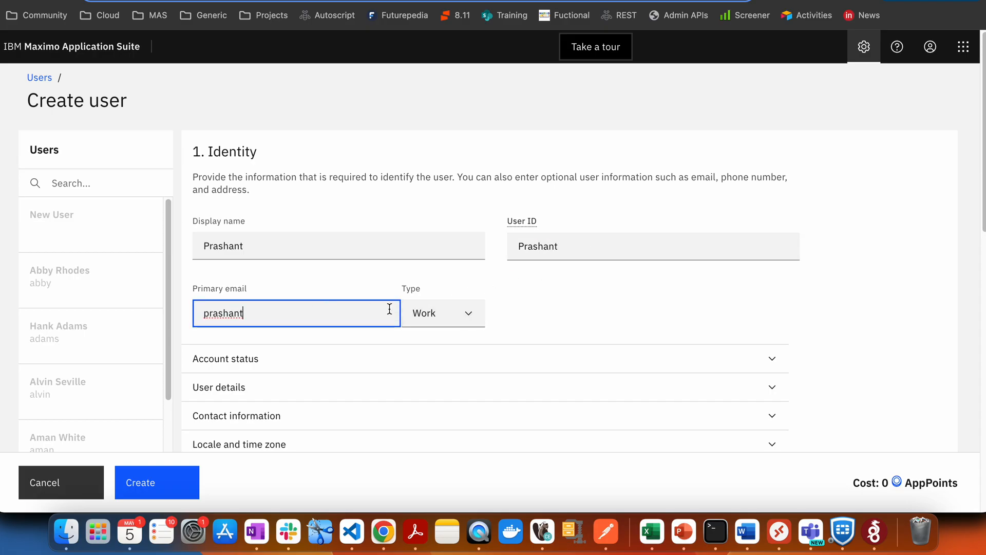
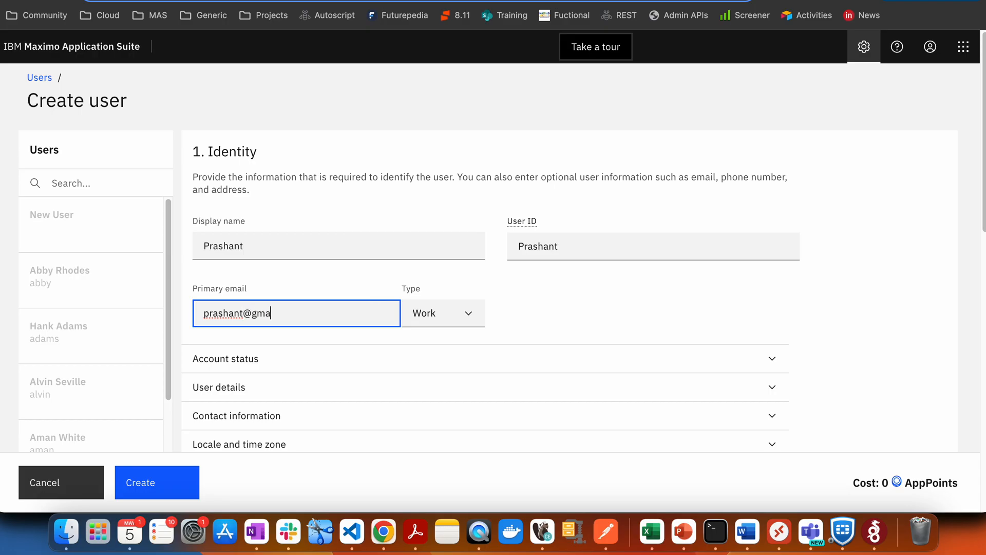
click(934, 282)
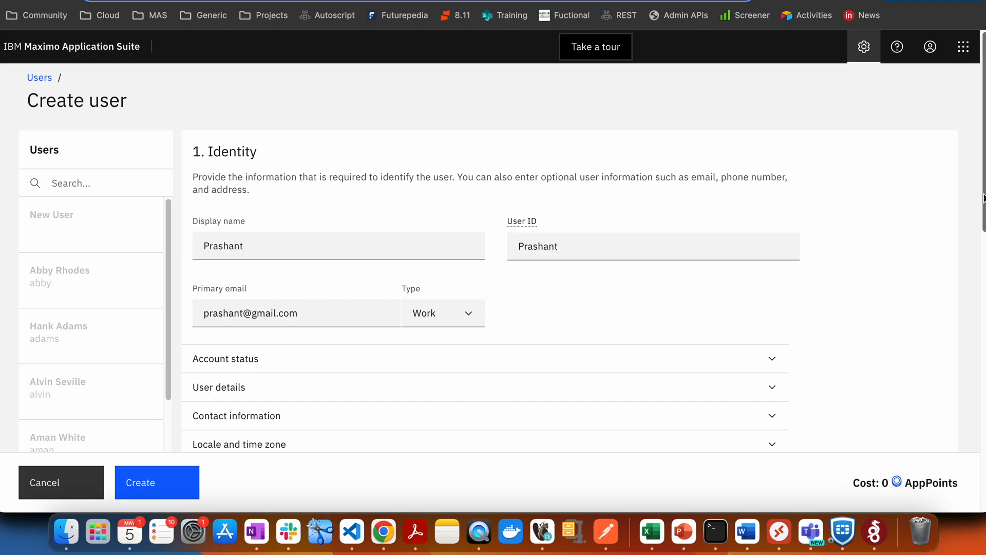
scroll(979, 205, down, 3)
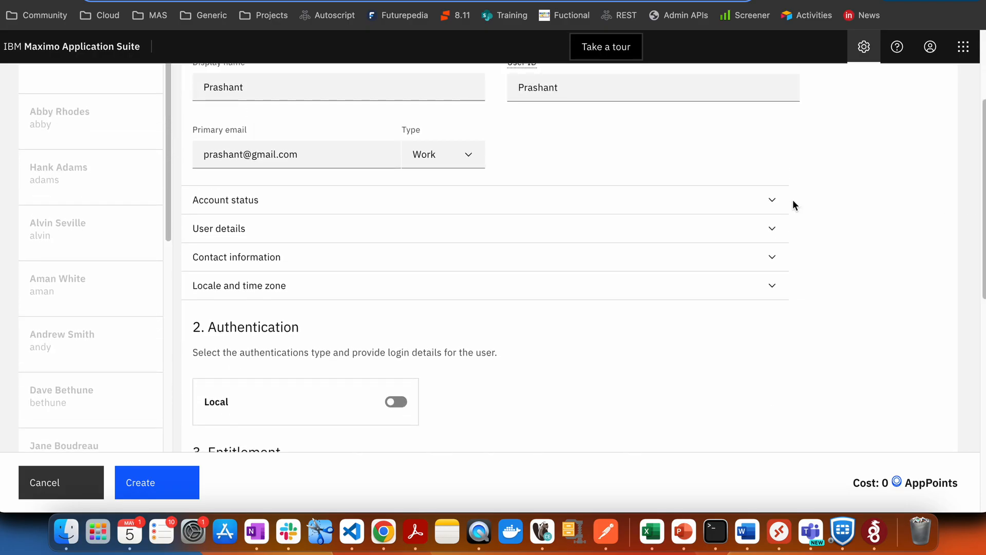
Expand User details and enter the user's given name and surname.
click(773, 200)
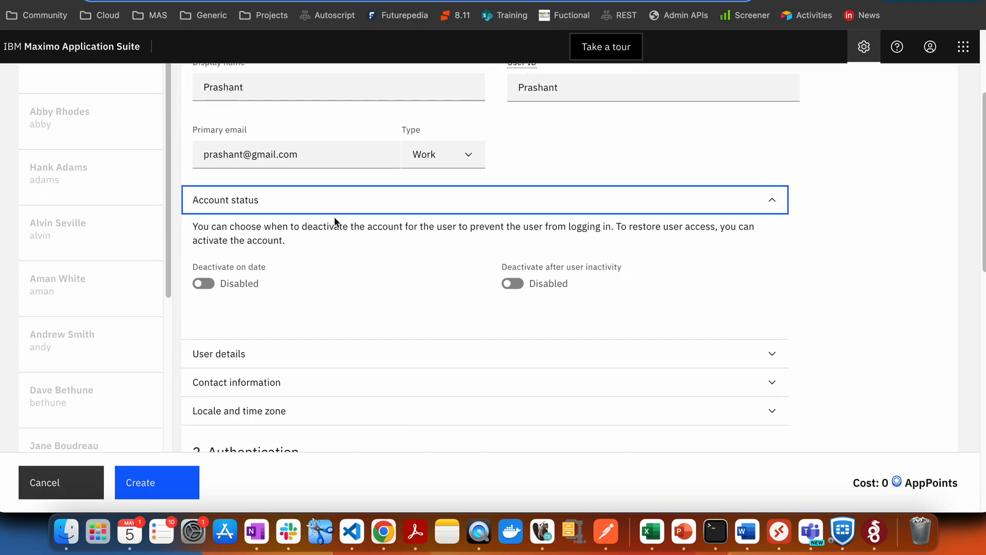
click(703, 211)
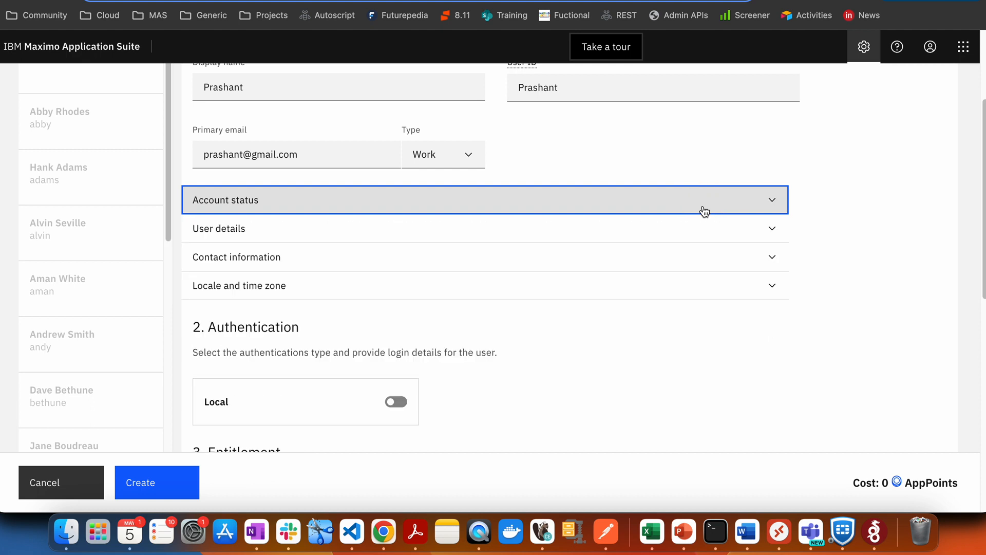
click(315, 237)
click(298, 285)
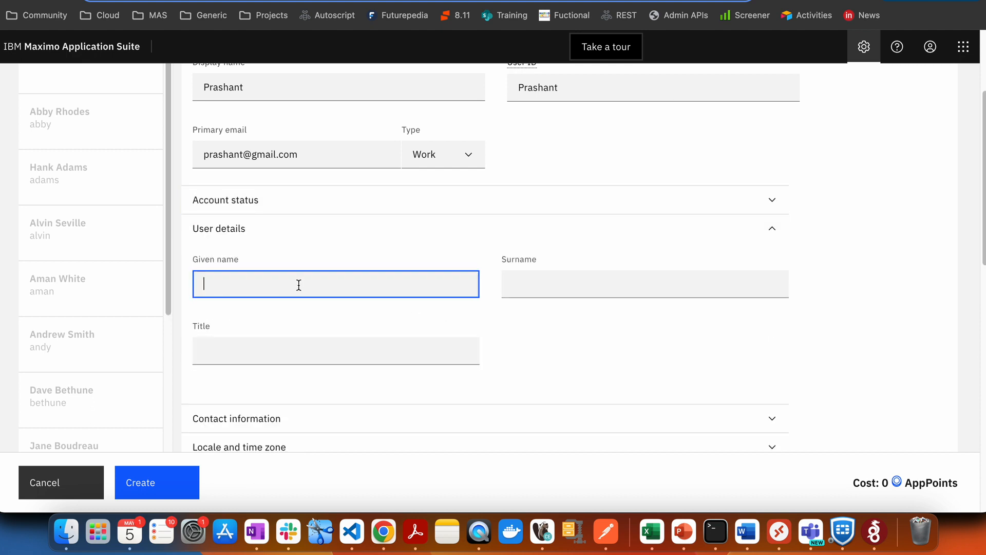
key(Tab)
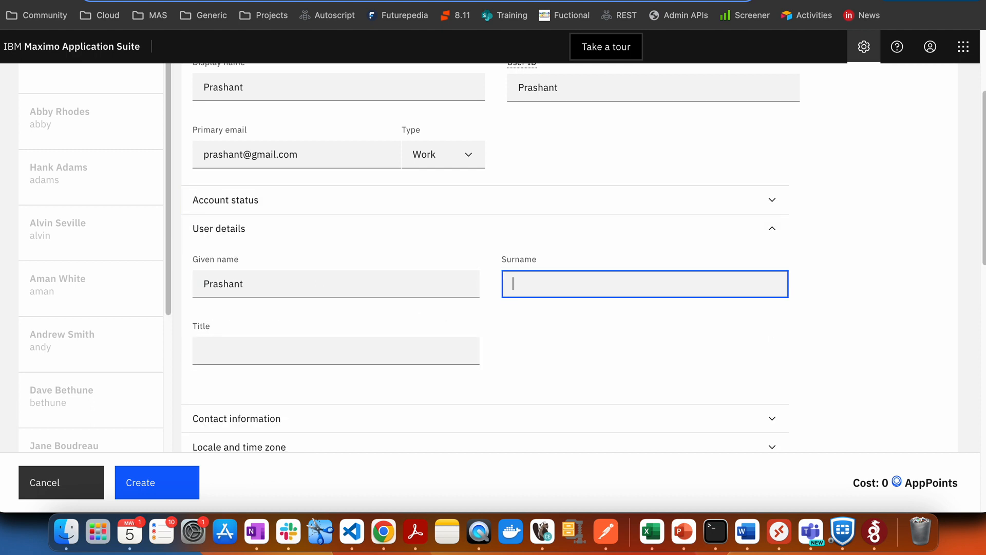
Set the user's title to Mr.
click(239, 349)
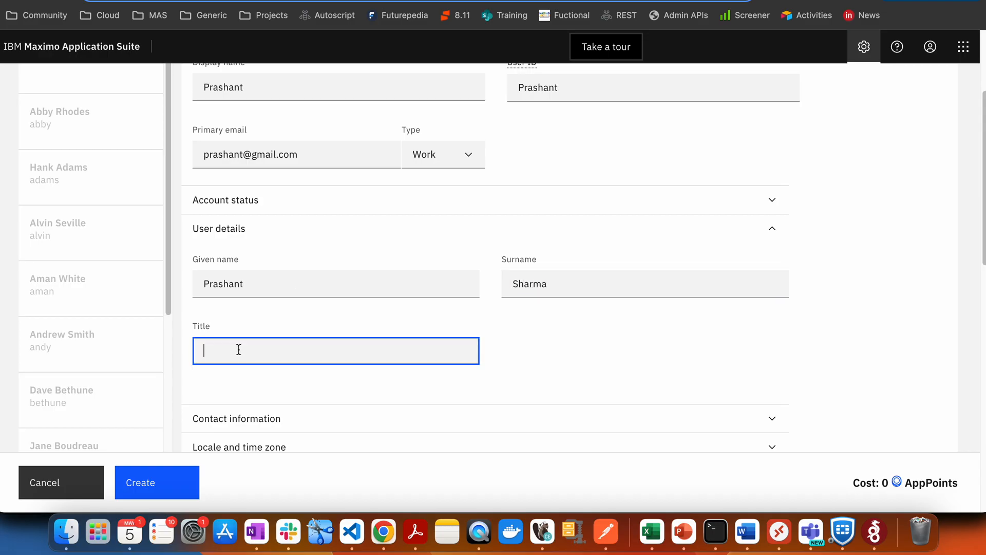
drag(297, 345, 88, 352)
text(Mr)
click(814, 339)
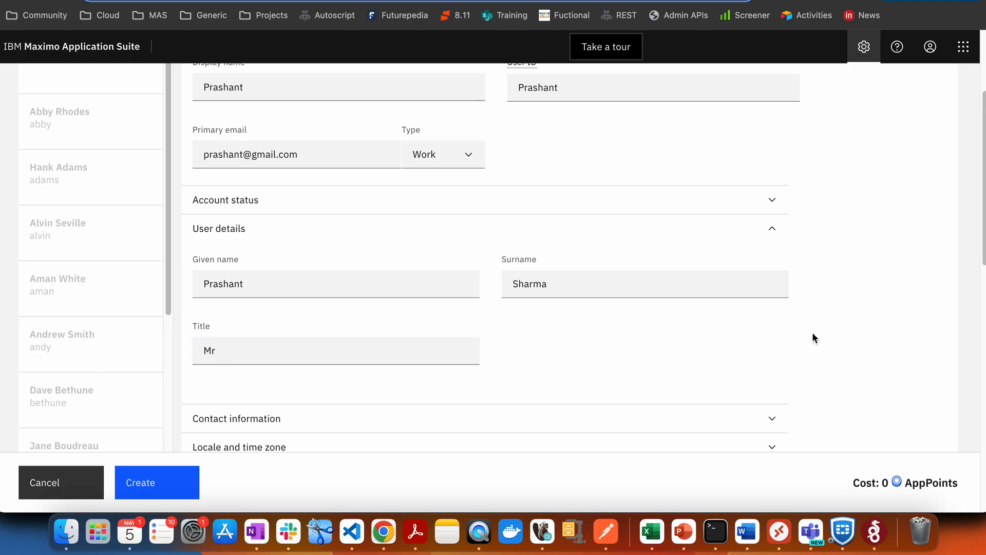
drag(982, 185, 978, 311)
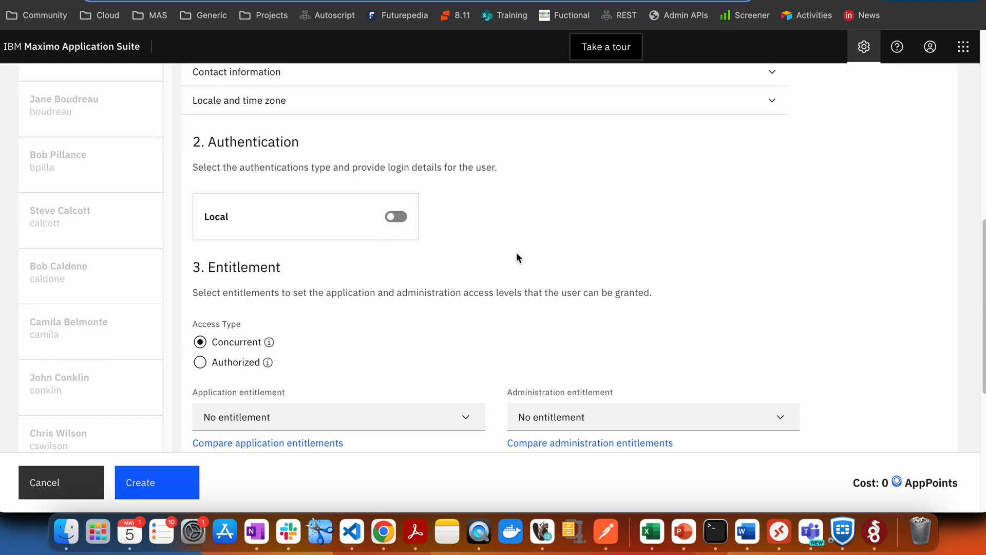
Enable Local authentication, keeping username same as user ID and an autogenerated password.
click(400, 218)
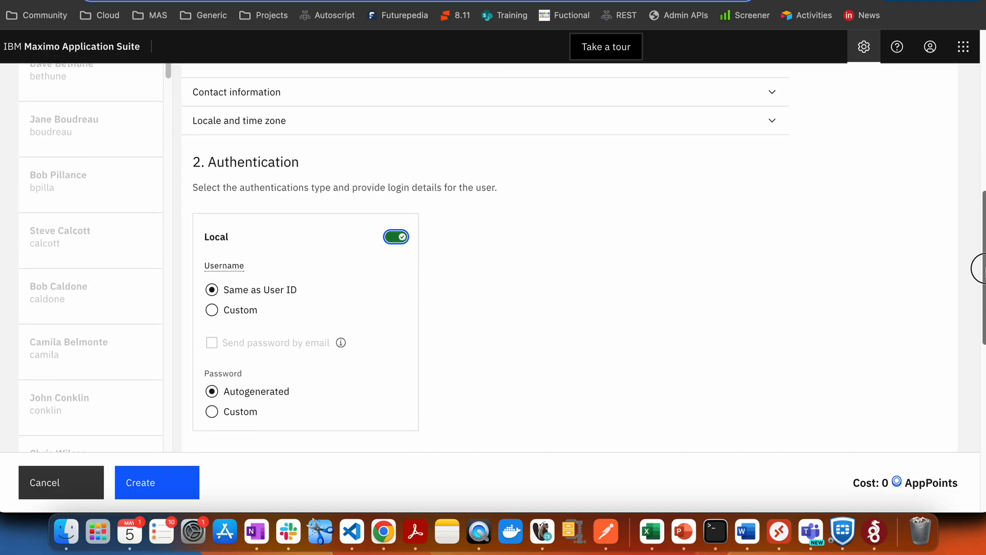
mouse_move(982, 275)
mouse_down()
mouse_move(978, 387)
mouse_move(977, 376)
mouse_up()
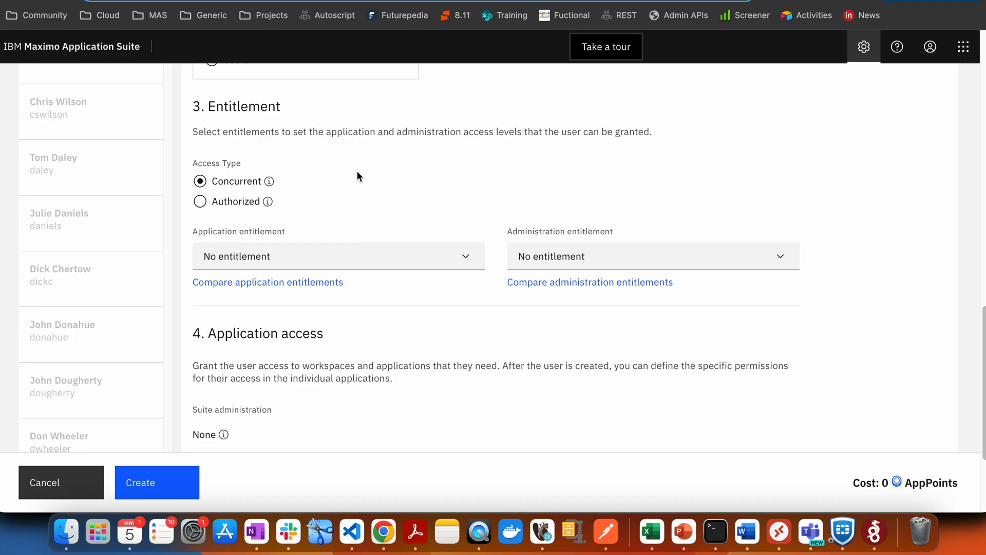
Assign Premium application and Premium administration entitlements, costing 15 reserved AppPoints.
click(465, 259)
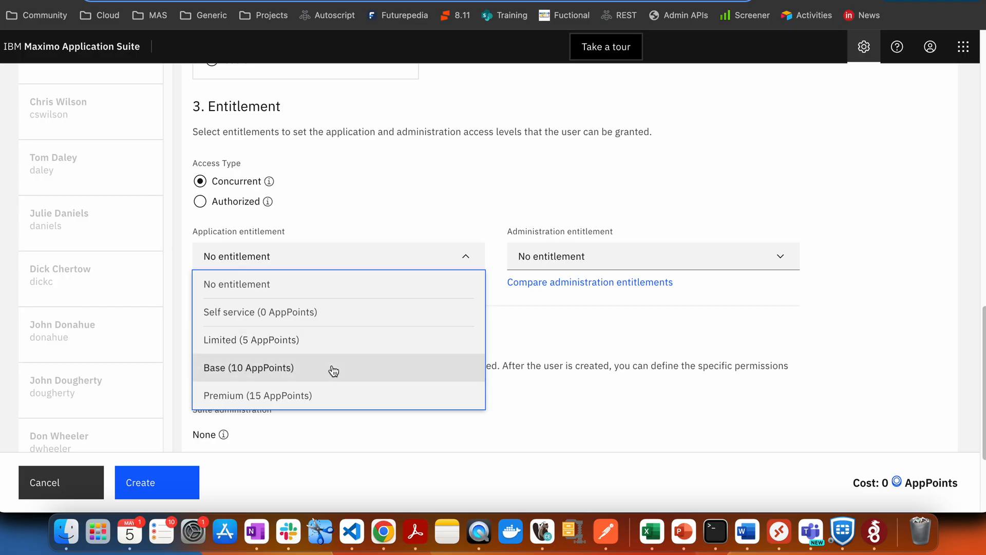
click(314, 397)
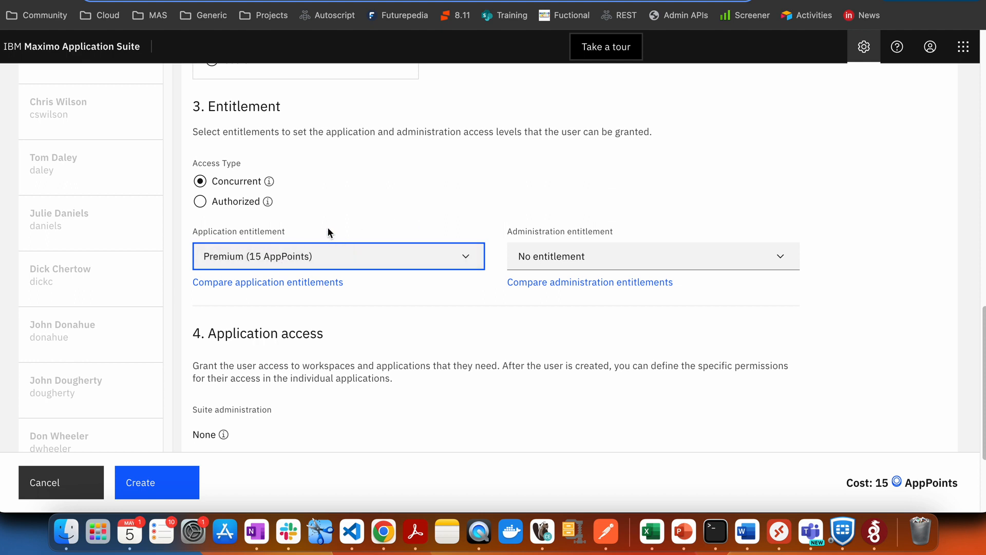
click(348, 223)
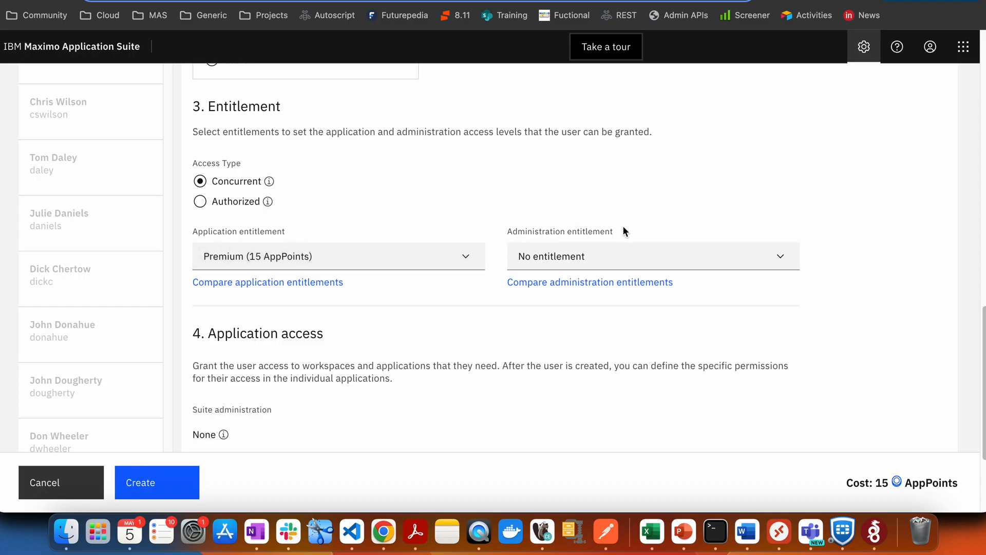
click(603, 261)
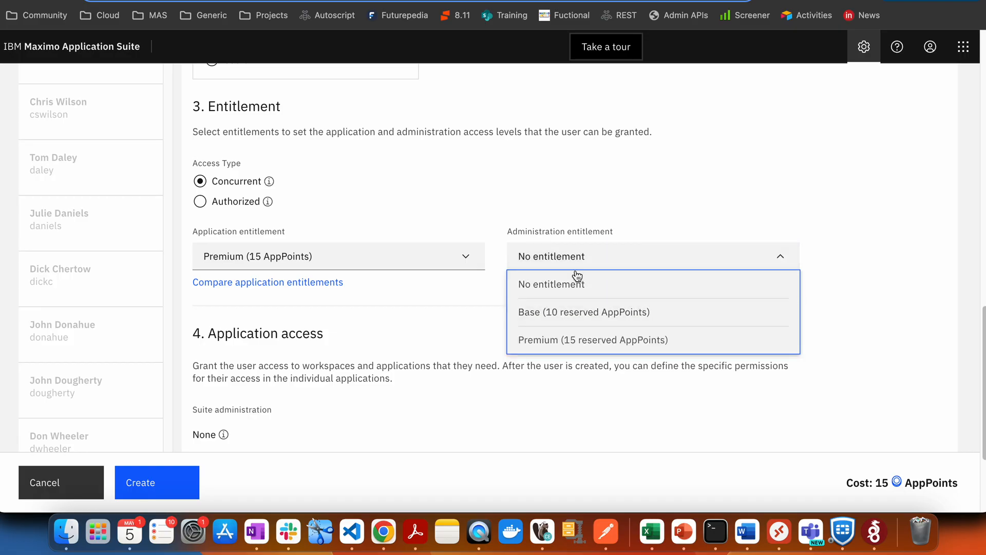
click(586, 340)
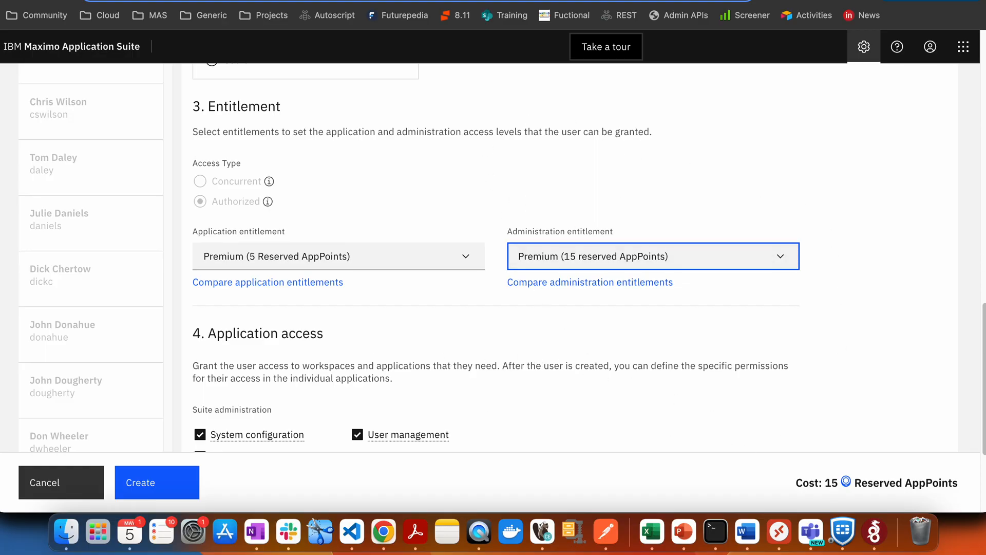
scroll(981, 443, up, 4)
Add API key management access, create the user, and copy the generated password.
scroll(981, 443, down, 7)
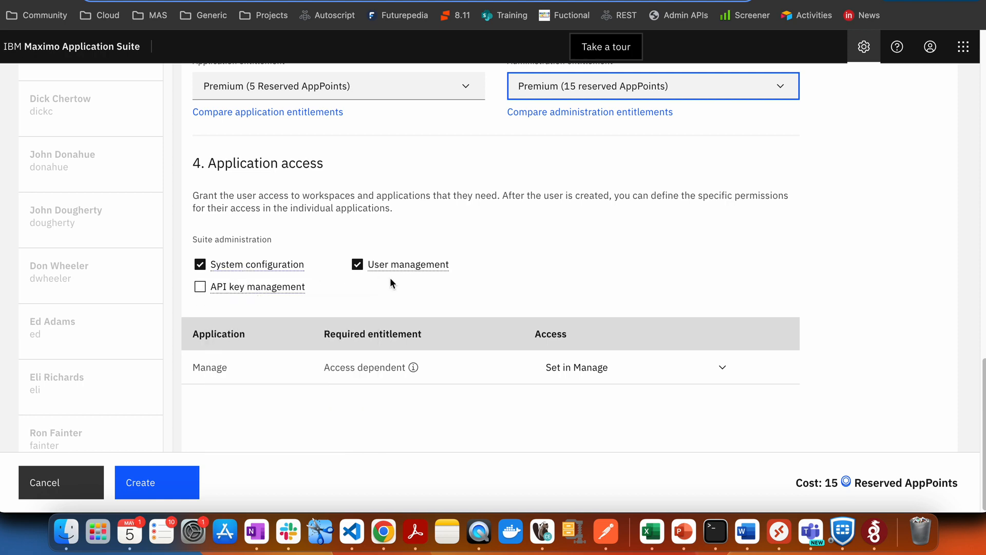
click(200, 288)
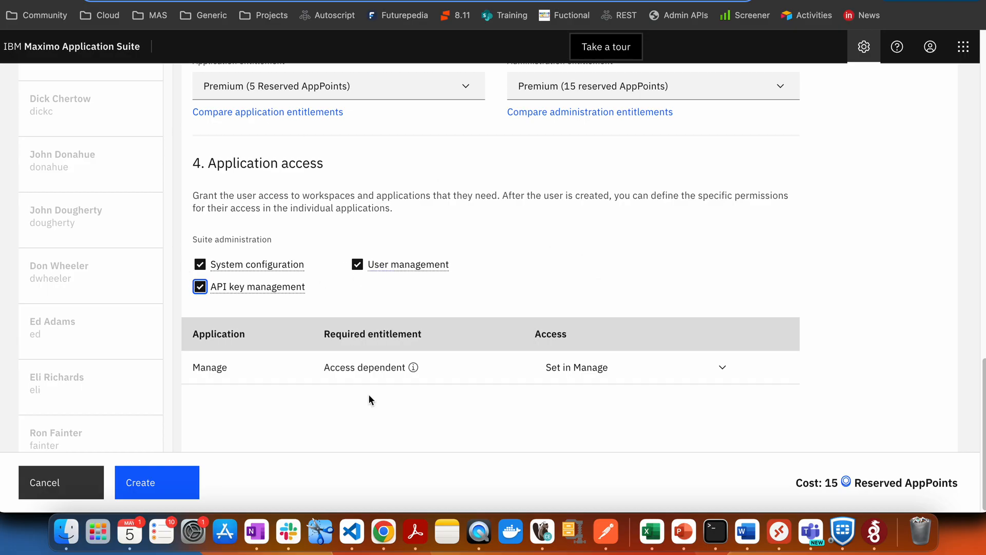
click(169, 482)
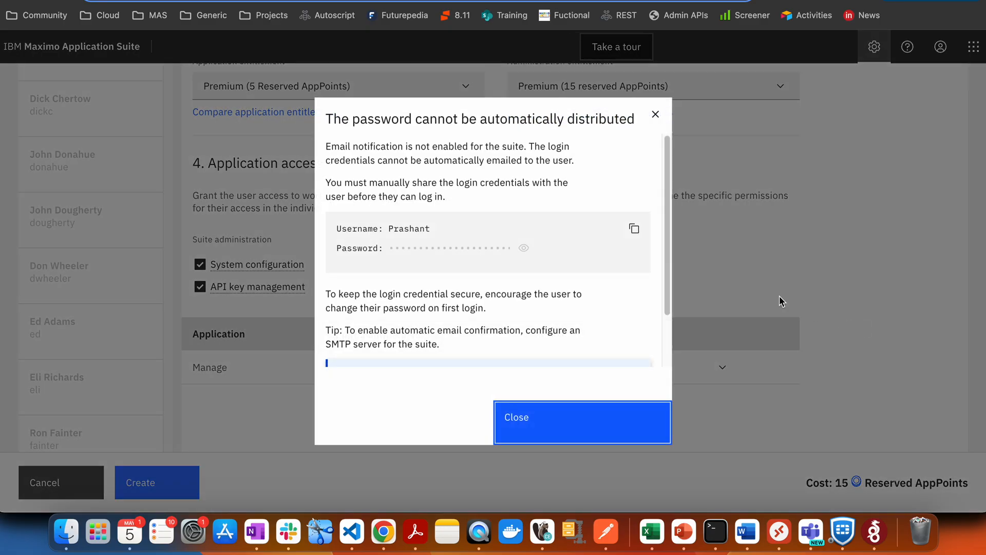
click(636, 231)
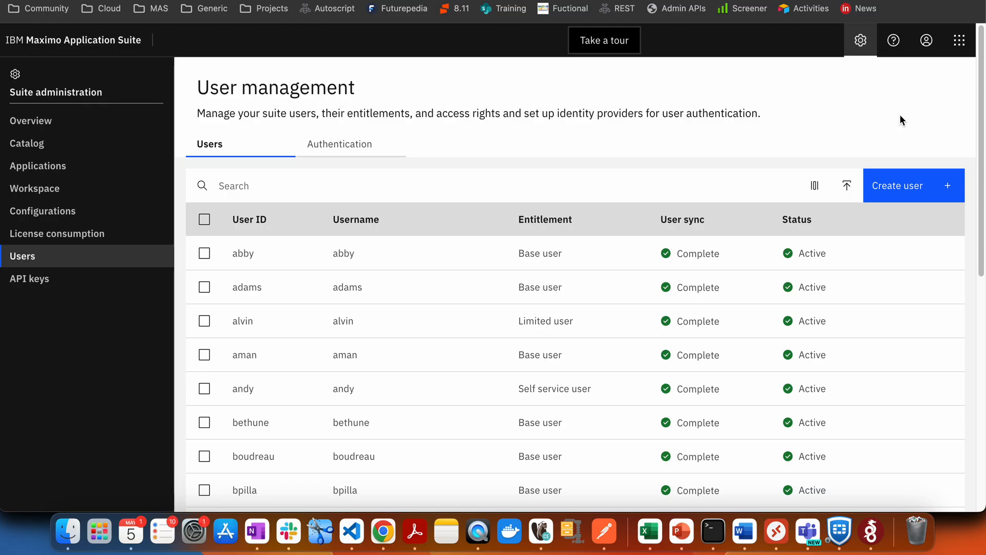
Open the Import users page above the Users table and scroll to its upload steps.
click(848, 193)
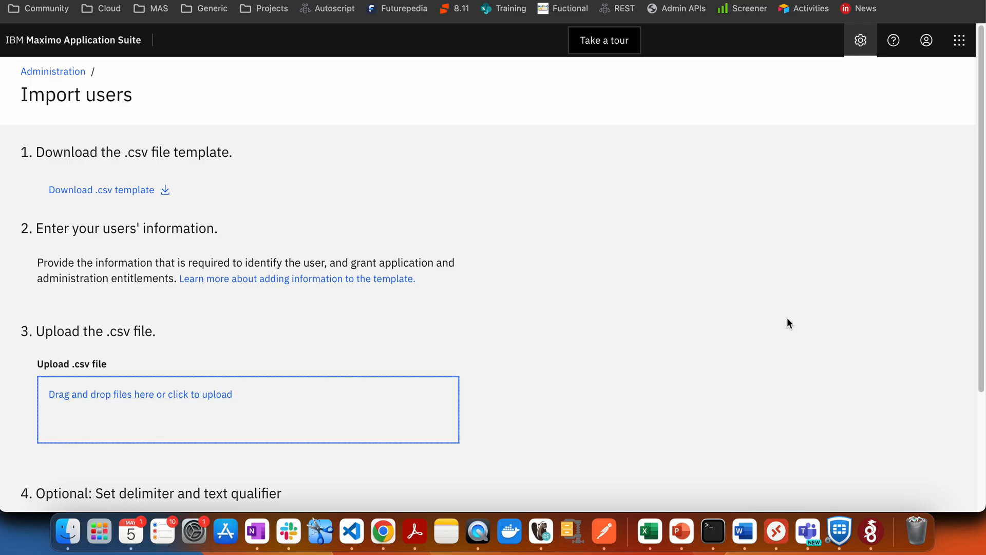
scroll(978, 260, down, 3)
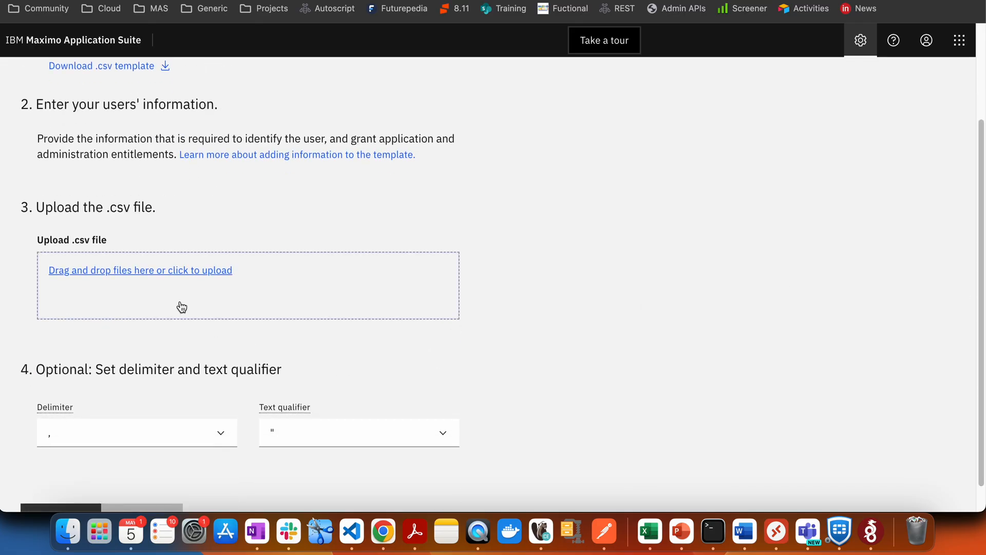
Open template-users (1).csv from Downloads in Excel and check row 2's values from C2 to J2.
click(80, 531)
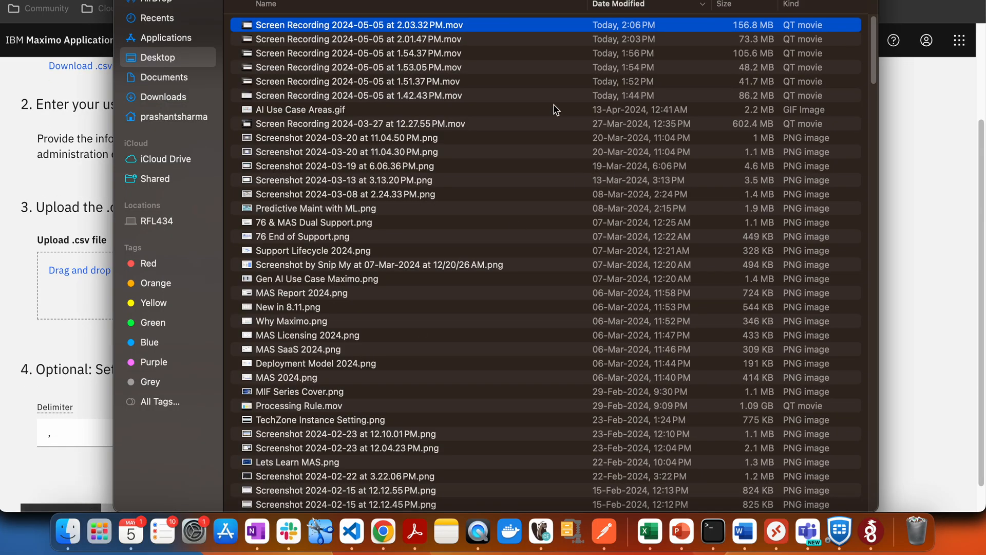
key(super+alt+l)
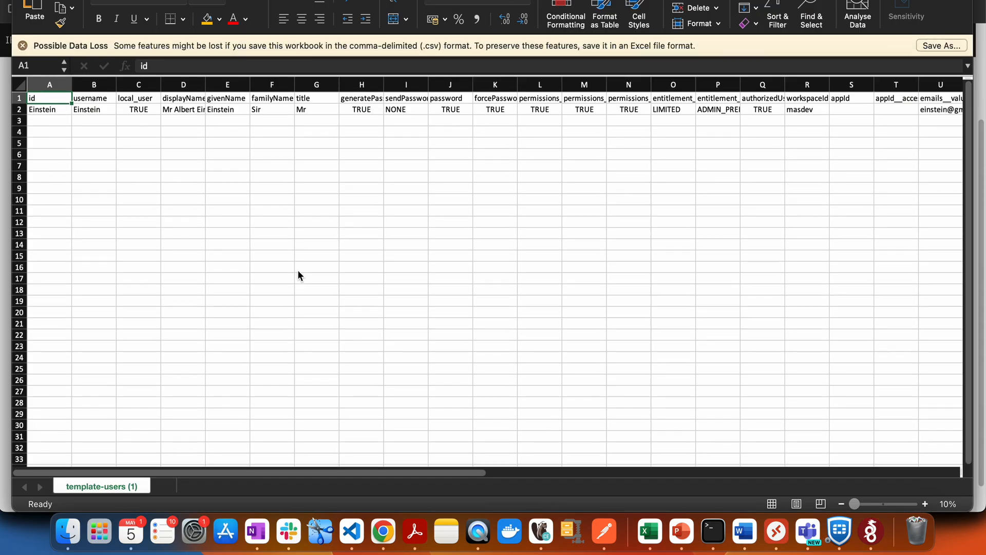
click(177, 110)
click(146, 111)
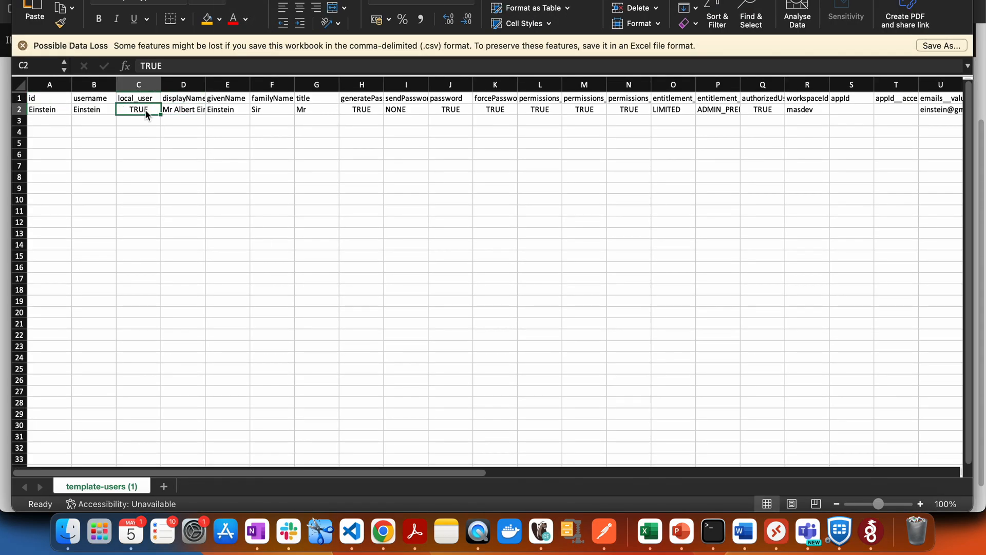
key(Right)
key(Right)
key(Right)
key(Right)
key(Right)
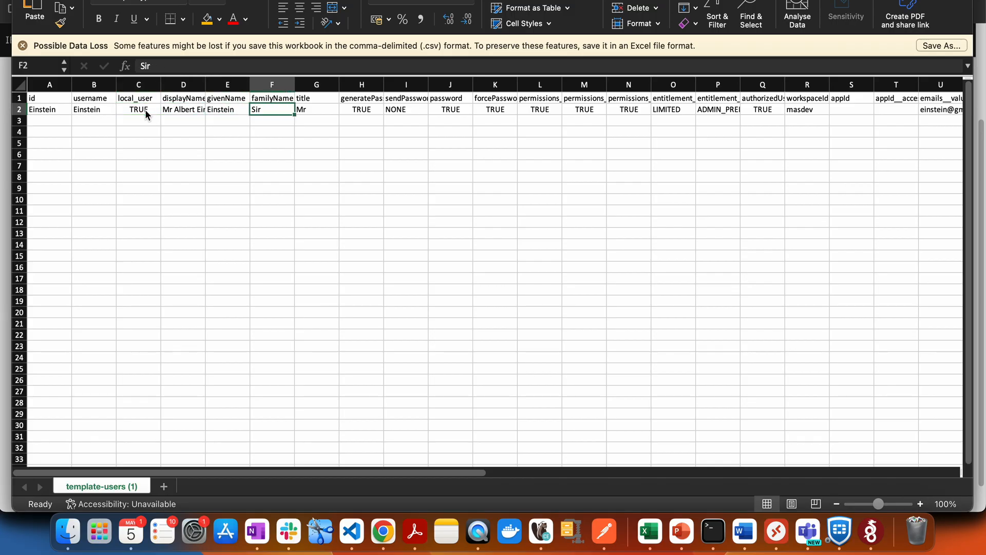
key(Right)
key(Right)
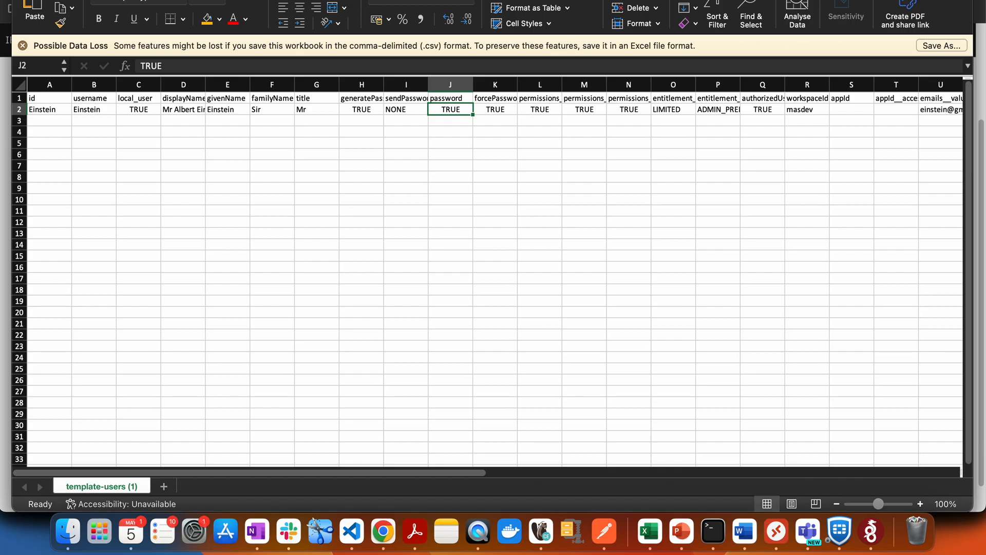
key(super+Tab)
key(Escape)
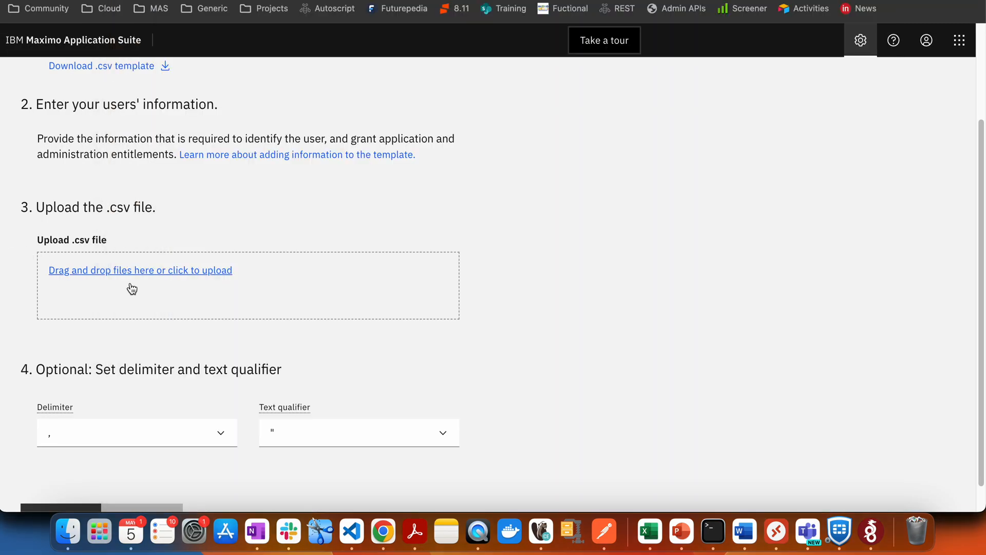
Upload template-users (1).csv from Downloads and import its users.
click(135, 277)
click(339, 86)
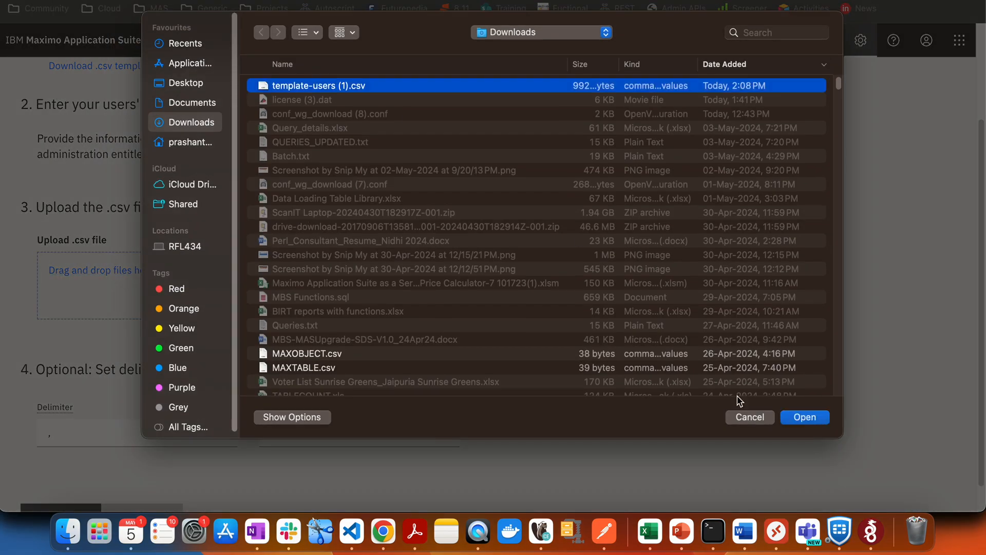
click(795, 416)
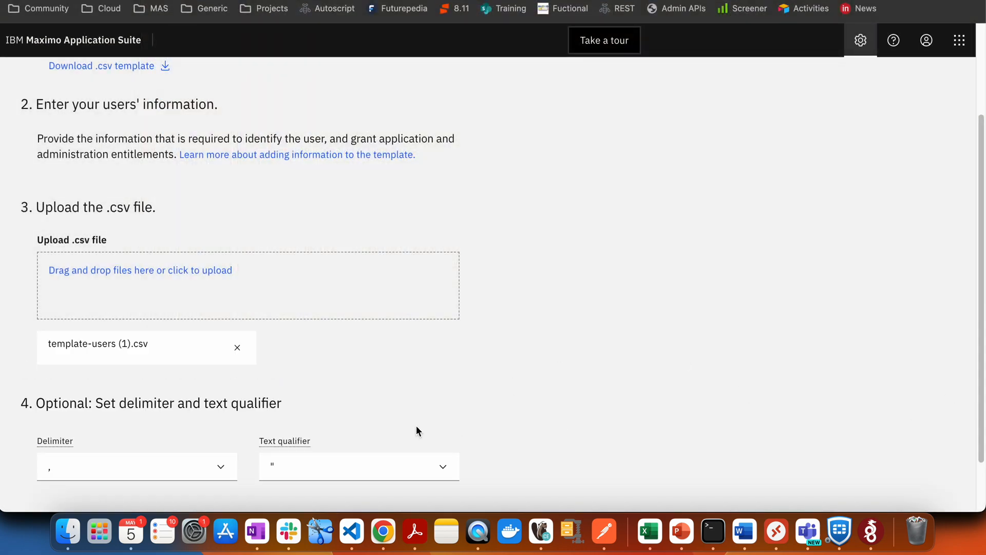
scroll(979, 354, down, 3)
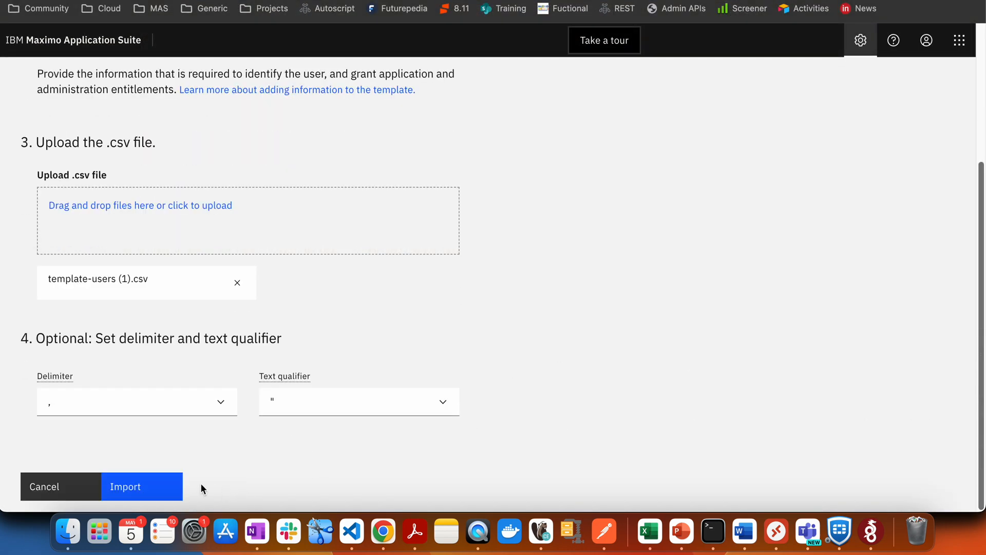
click(154, 487)
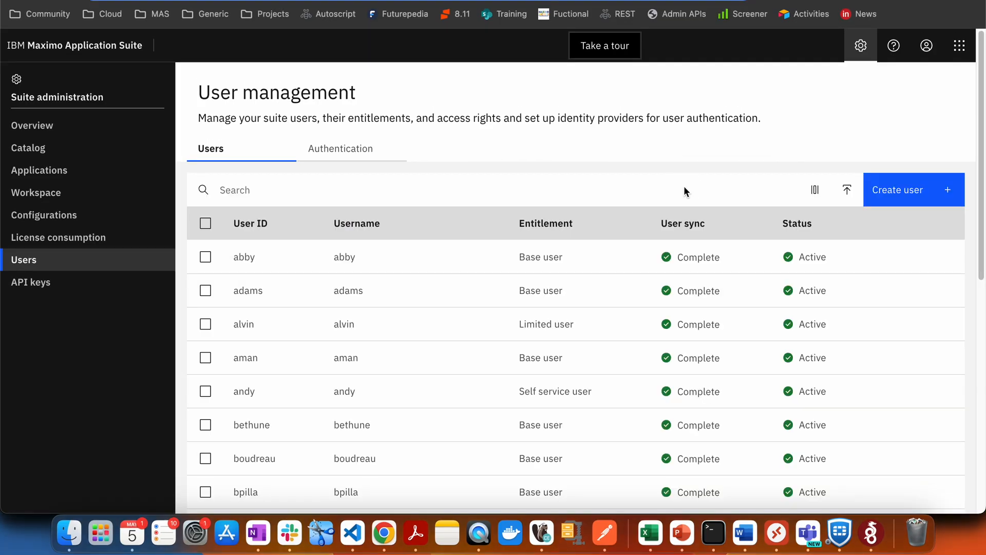
Search the user list by the user's partial name and open the matching user's details.
click(704, 184)
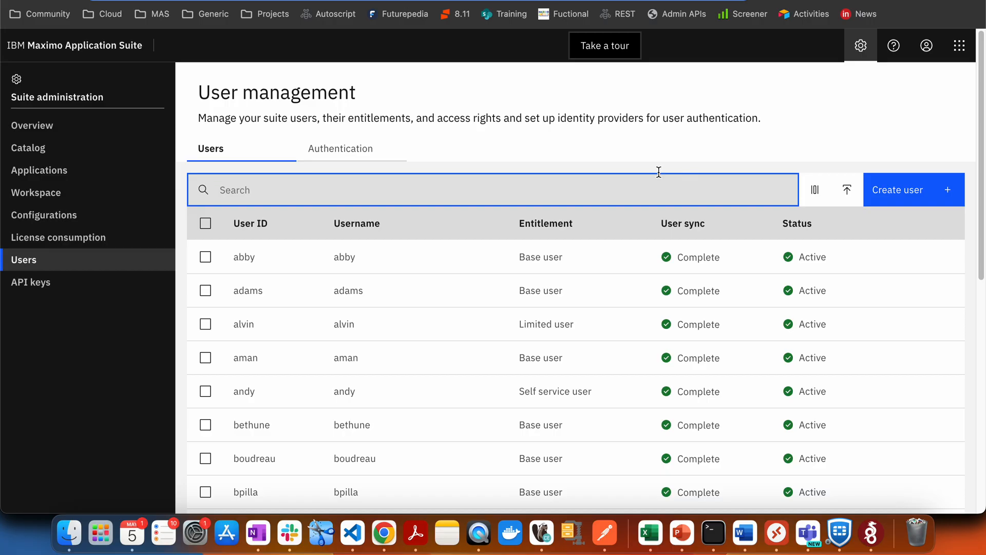
text(Prashant)
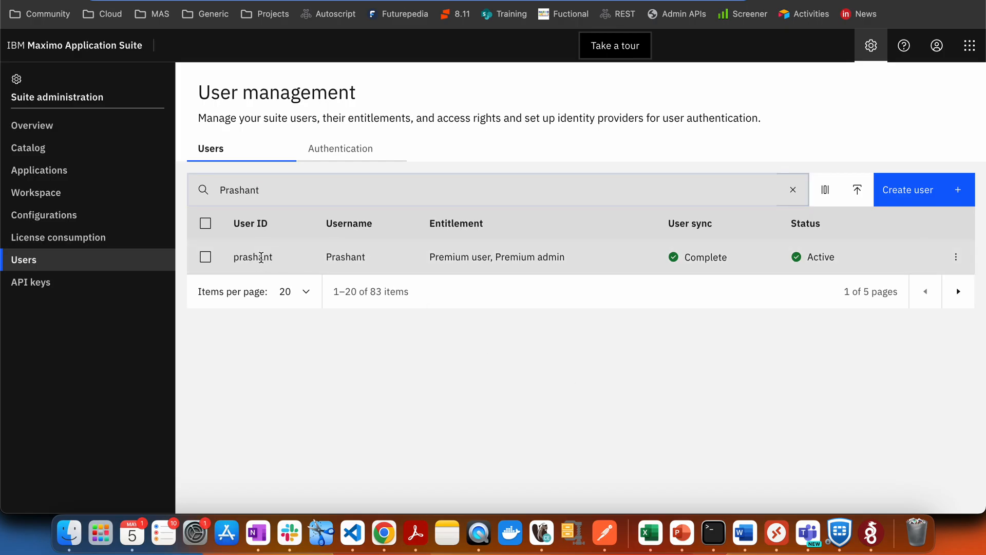
click(264, 256)
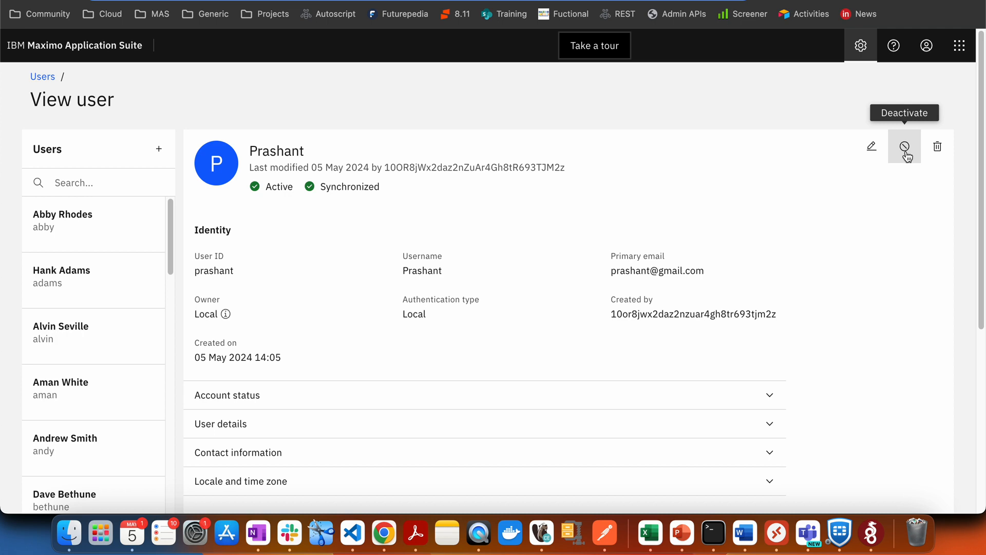
Delete the newly created user, dismiss the upload-errors notification, and search the Users list for their name.
click(938, 150)
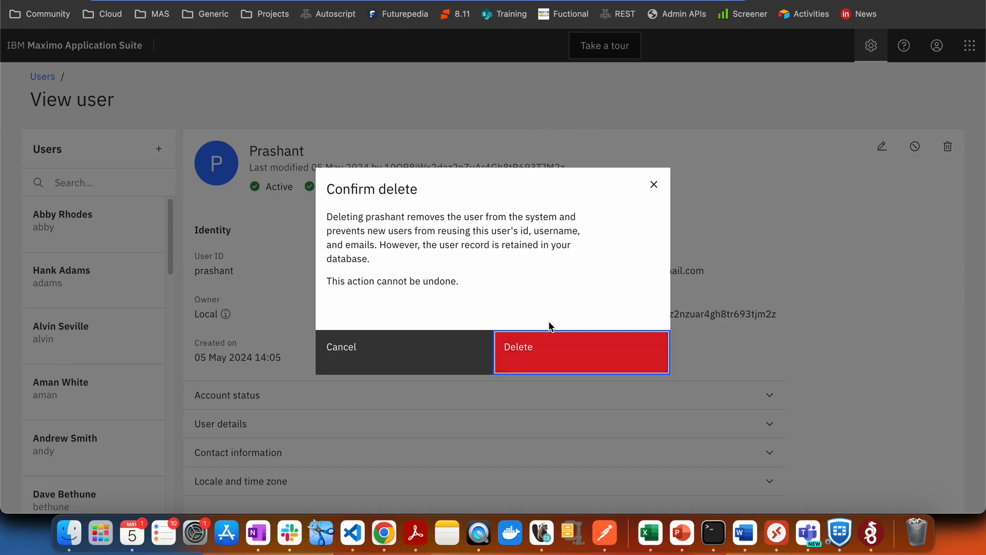
click(595, 365)
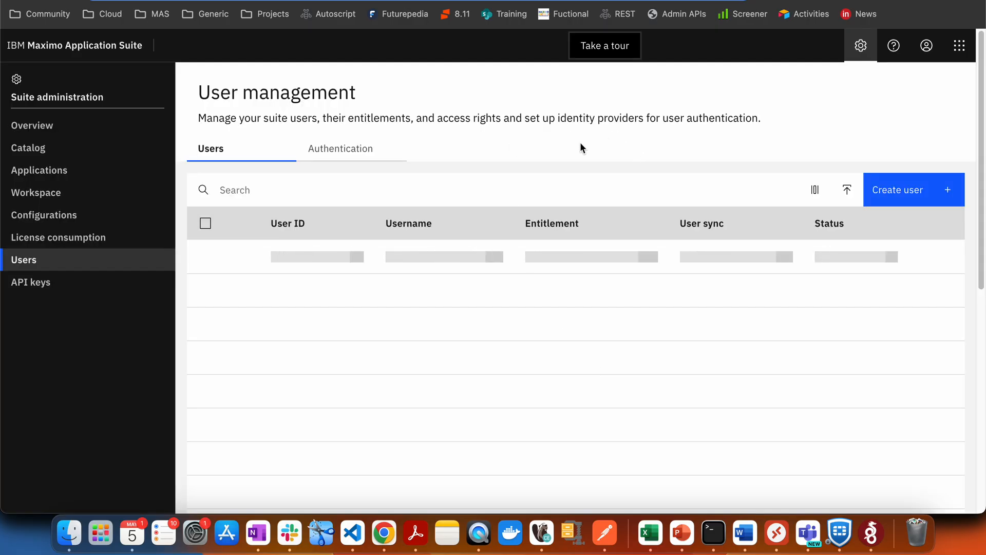
click(952, 199)
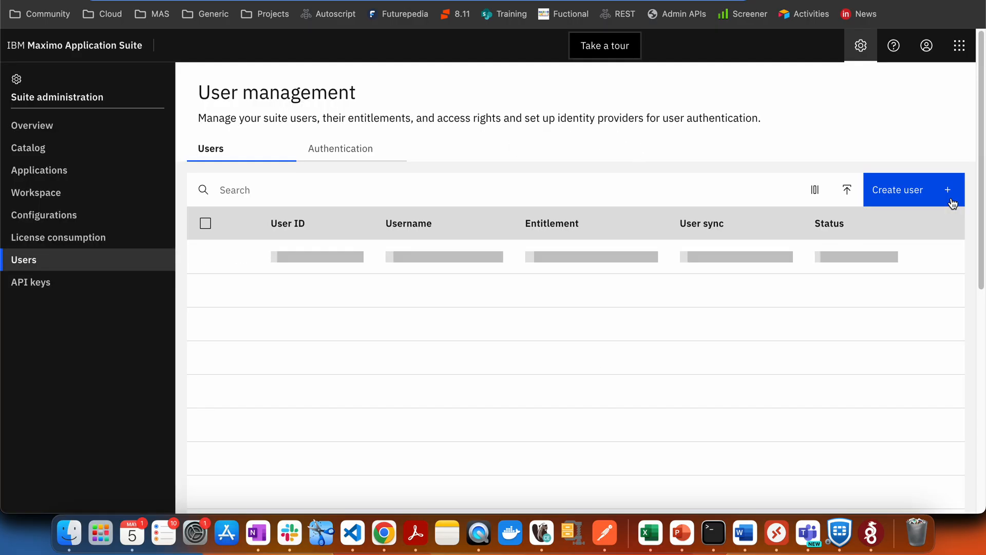
click(541, 177)
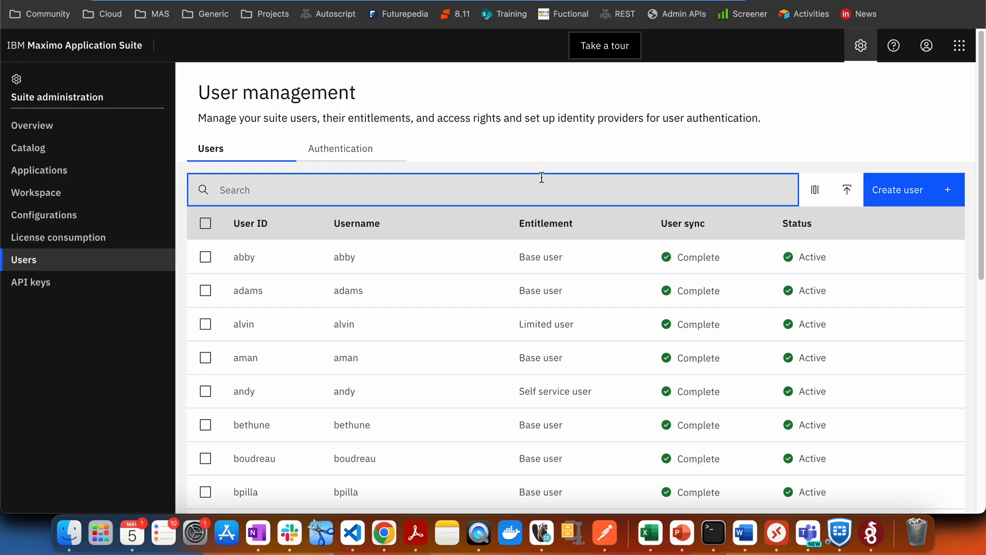
text(Prashant)
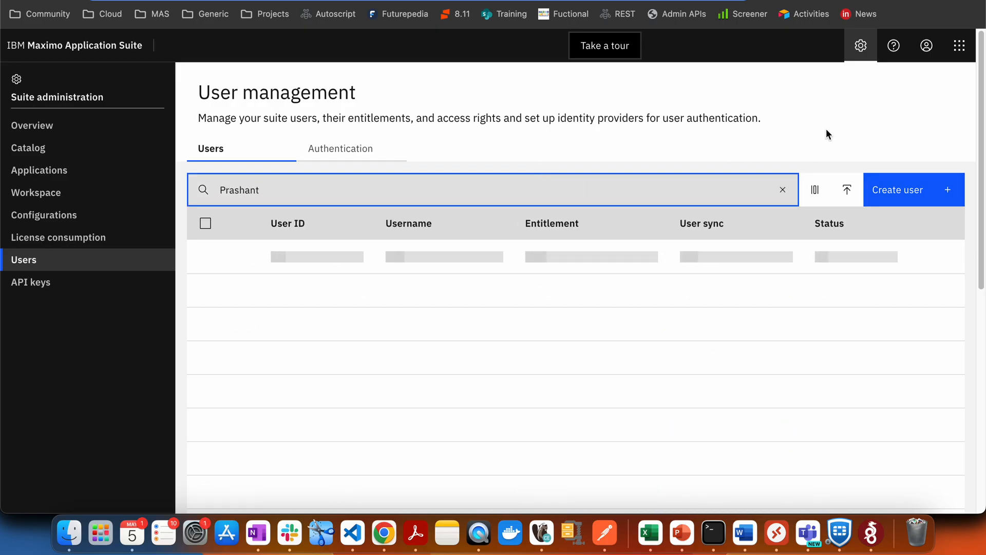